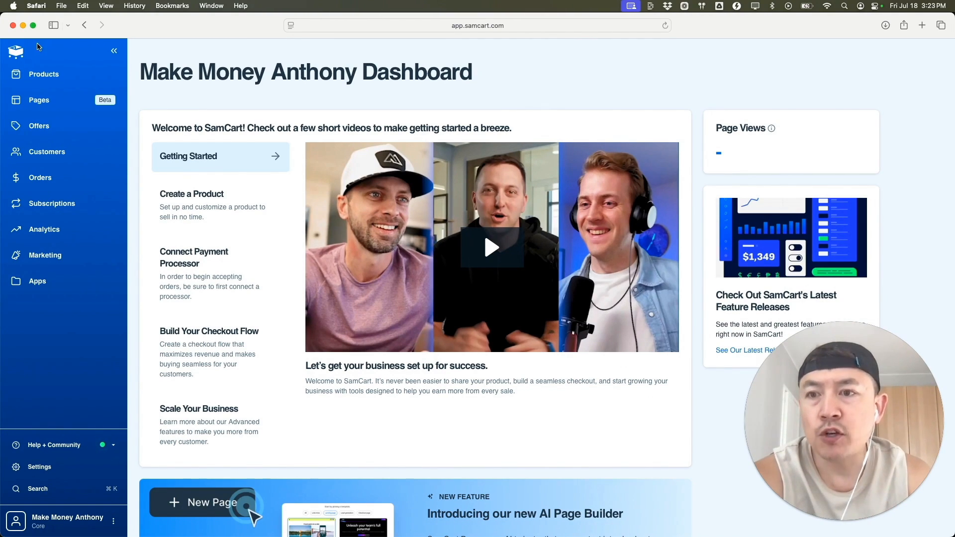
Open the marketplace's custom domain settings and the linked knowledge base article on adding a custom domain
click(37, 465)
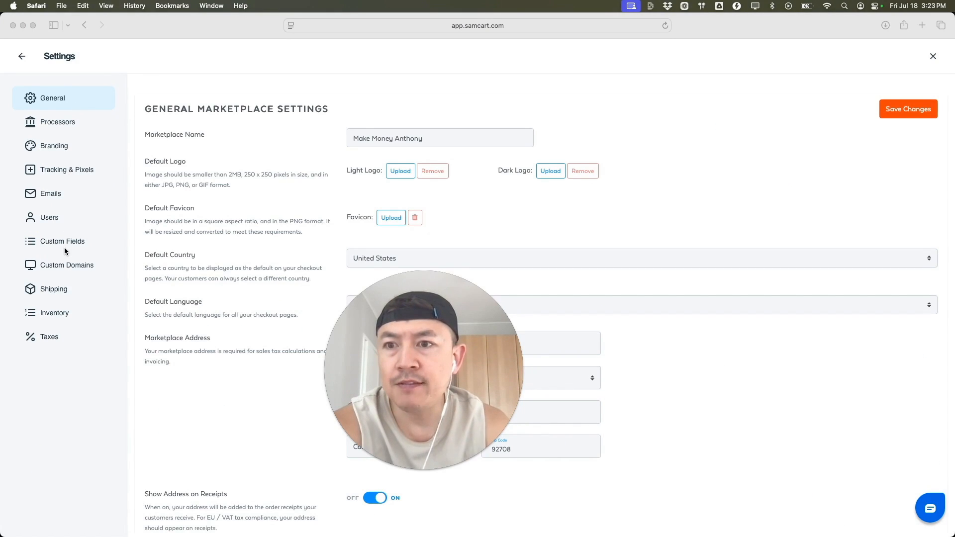
click(76, 267)
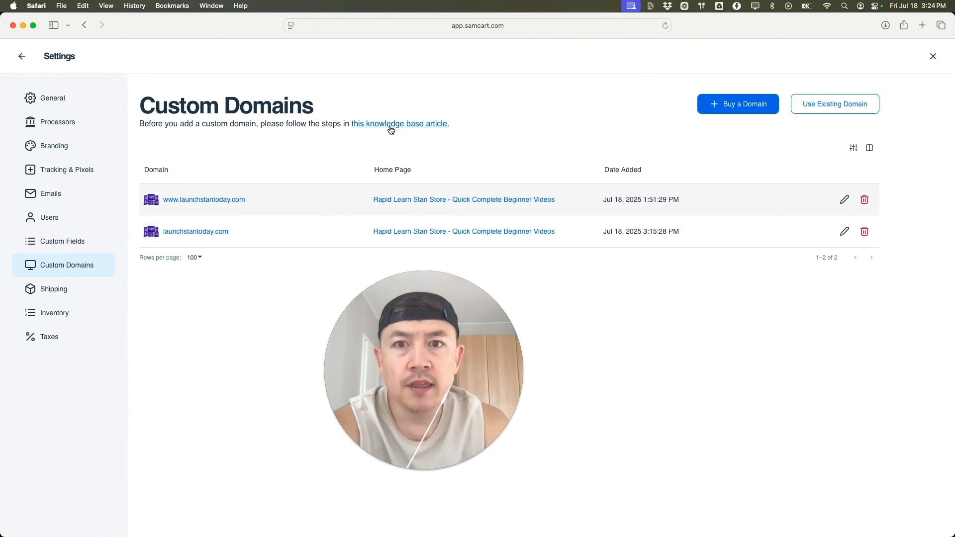
click(413, 130)
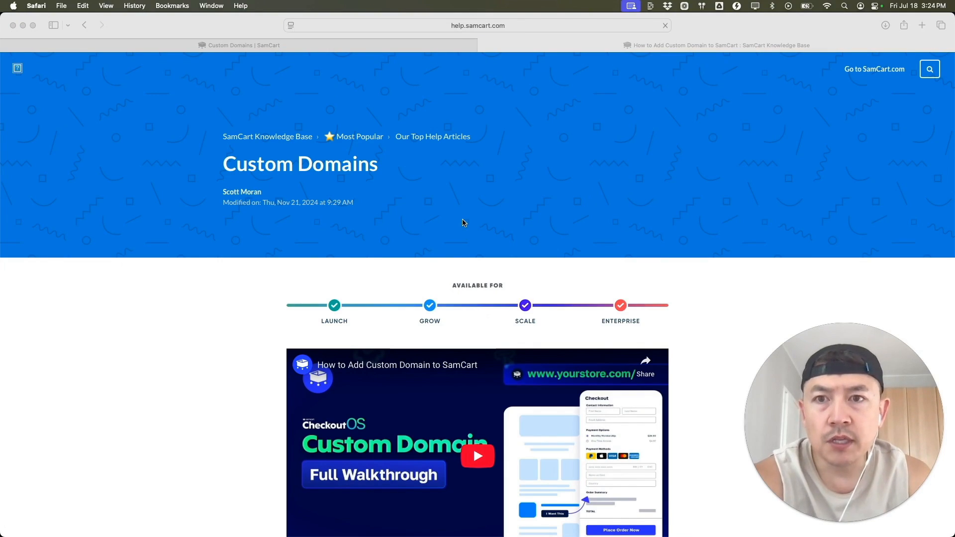
Read through the article to the instructions for pointing a root domain at the marketplace
scroll(462, 223, down, 5)
scroll(463, 222, down, 10)
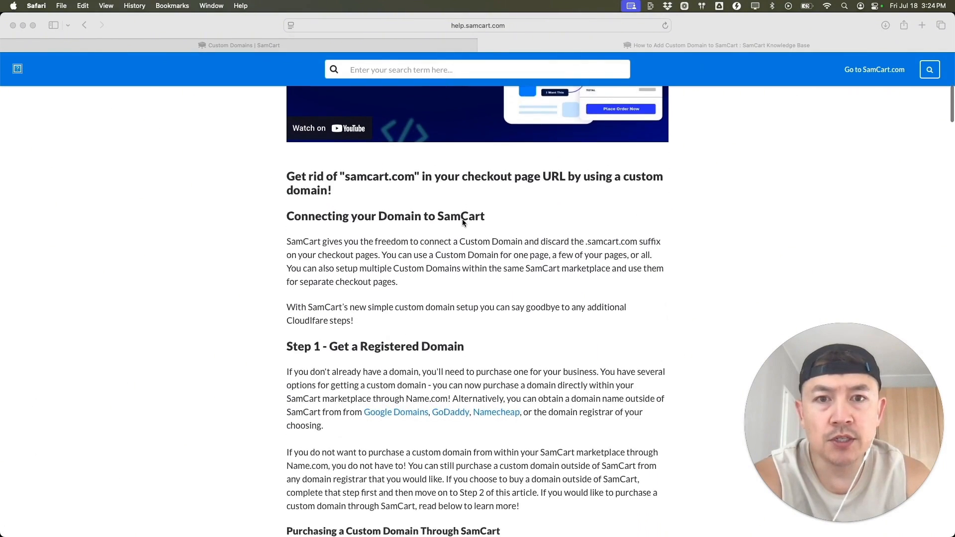
scroll(463, 223, down, 4)
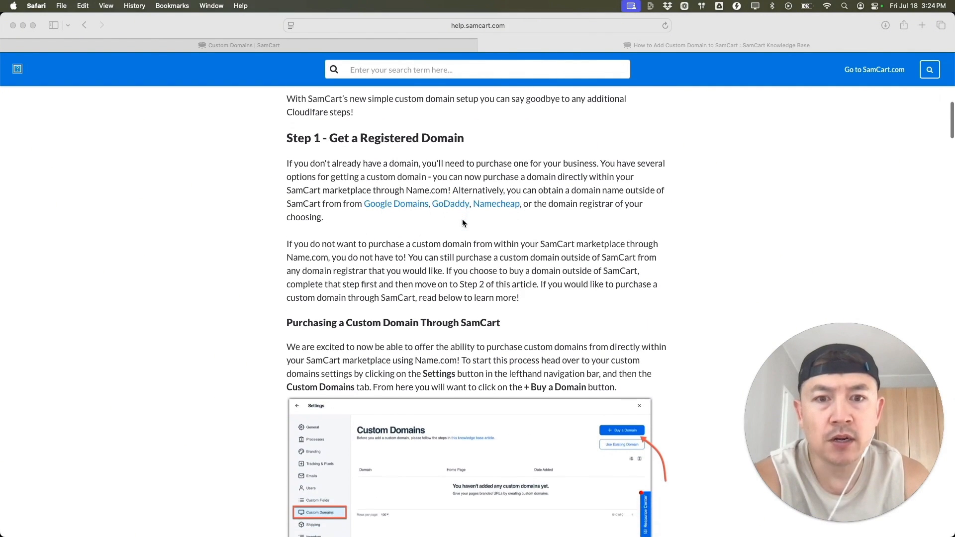
scroll(463, 223, down, 15)
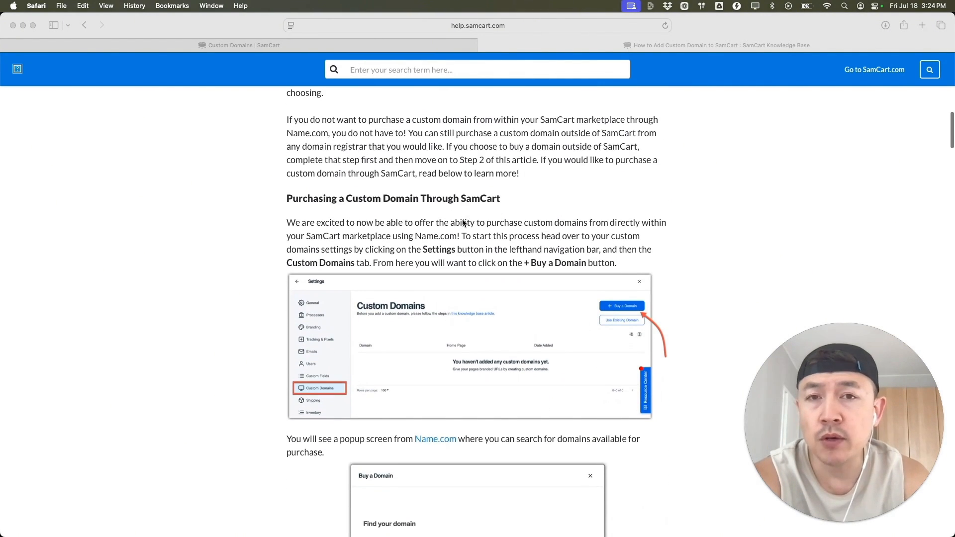
scroll(463, 223, down, 15)
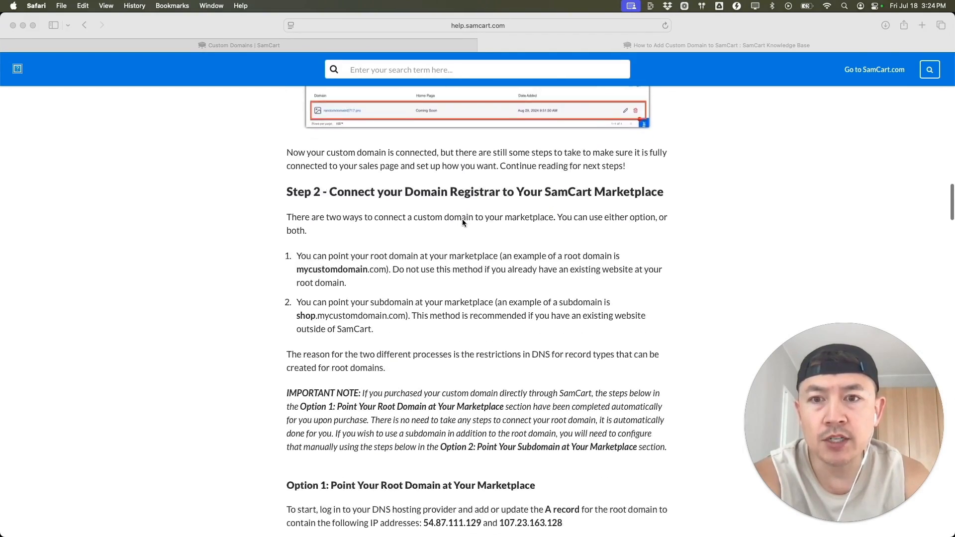
scroll(463, 223, down, 1)
drag(296, 237, 406, 239)
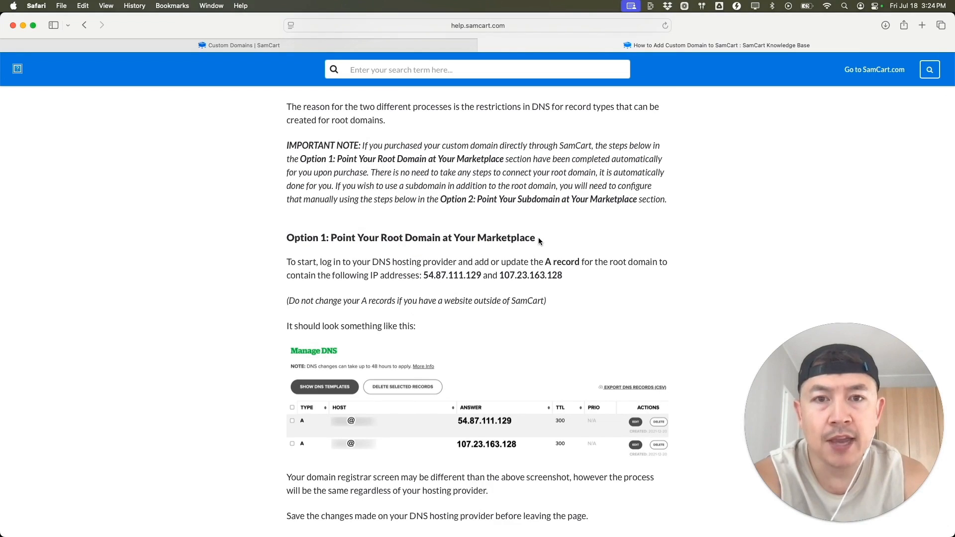
scroll(474, 281, down, 1)
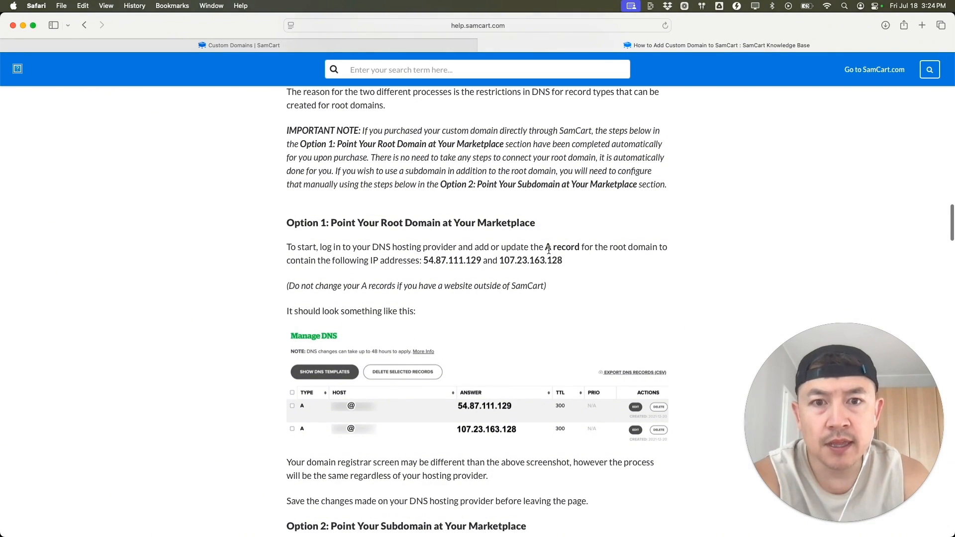
Copy the IP address 107.23.163.128 from the Option 1 instructions and review the other address and the A record requirement
drag(502, 260, 572, 260)
key(super+c)
drag(423, 260, 485, 260)
drag(546, 247, 583, 247)
scroll(572, 274, down, 3)
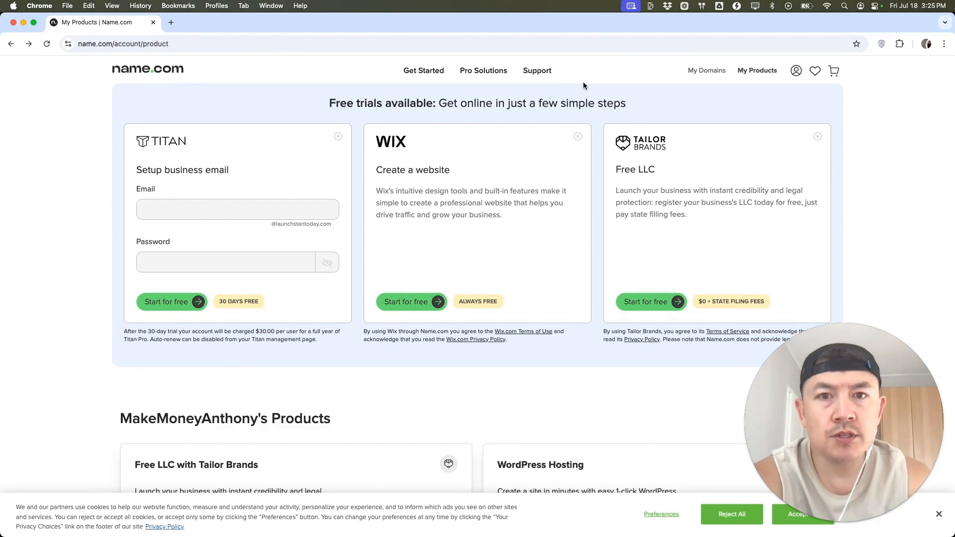
Switch to name.com in Chrome and open the DNS records of launchstantoday.com
click(709, 71)
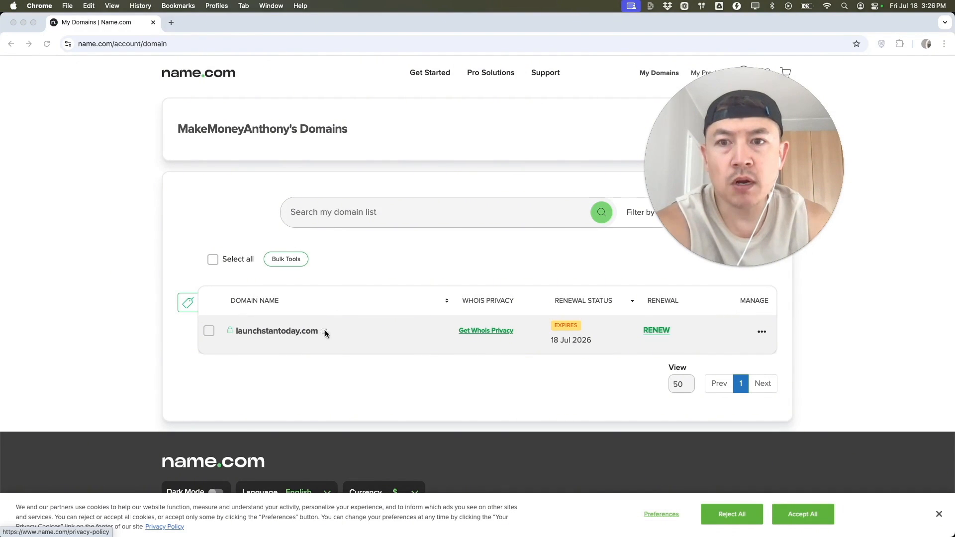
click(762, 333)
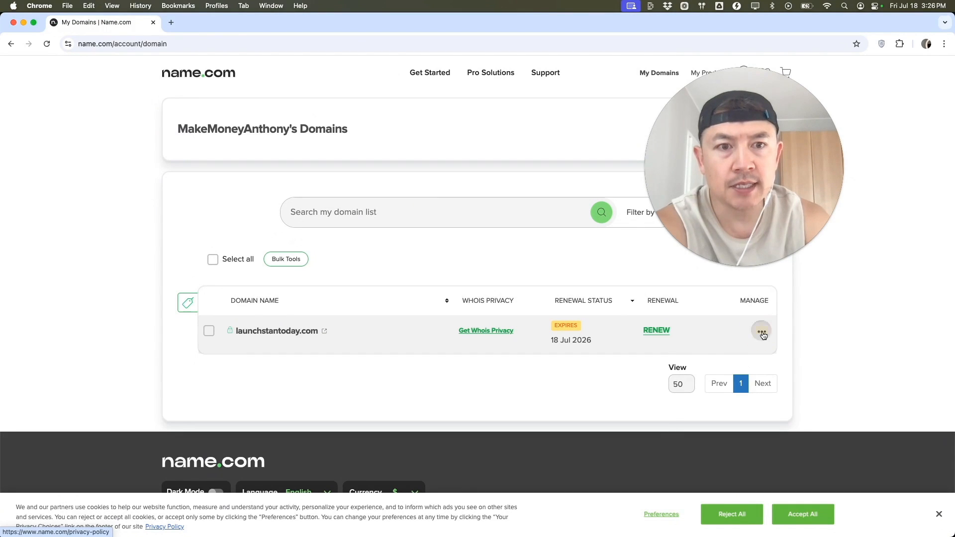
click(762, 333)
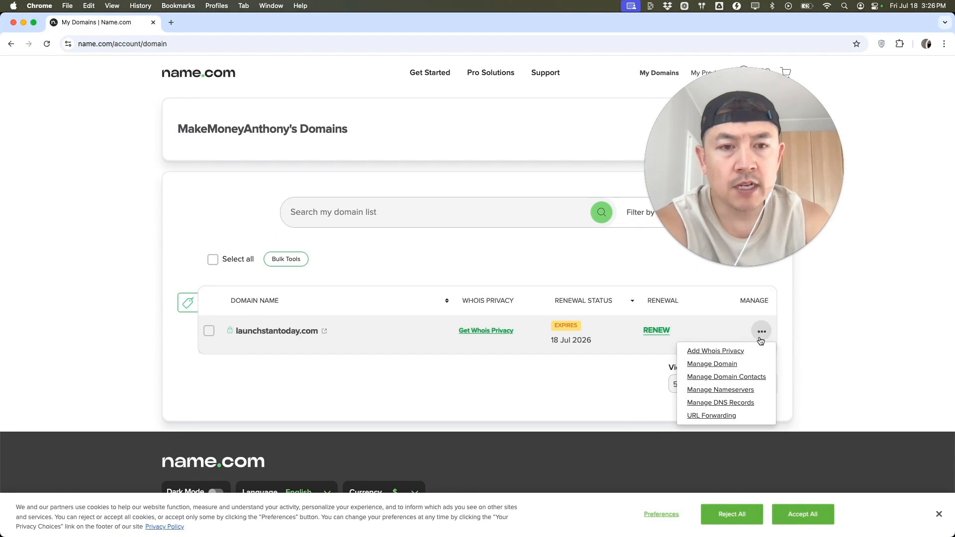
click(716, 403)
scroll(527, 320, up, 3)
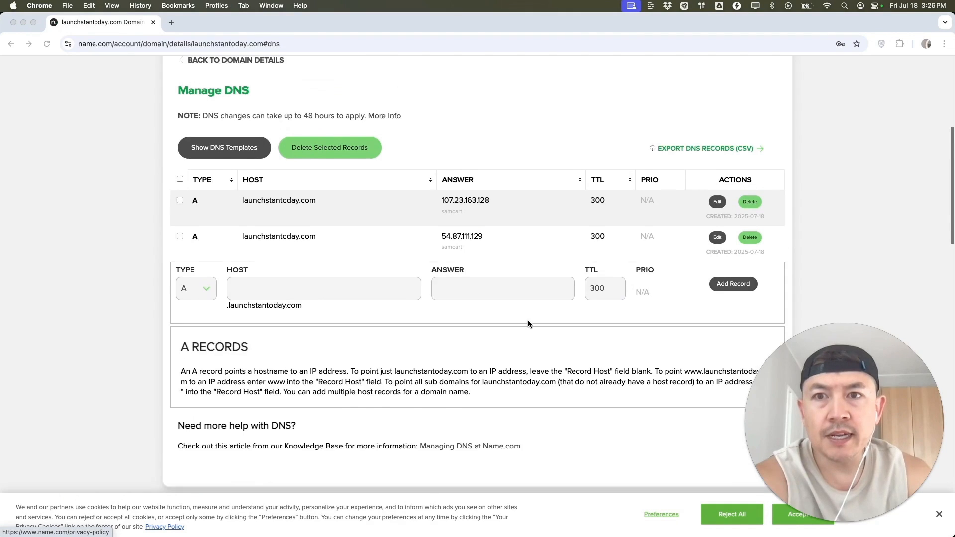
scroll(527, 321, down, 2)
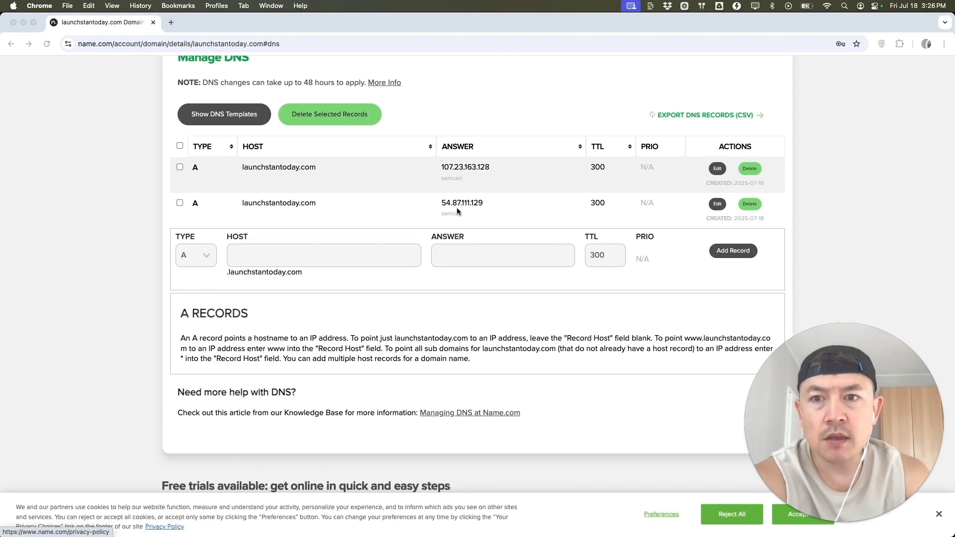
Try to add an A record with a blank host, answer 107.23.163.128 and TTL 300
click(202, 260)
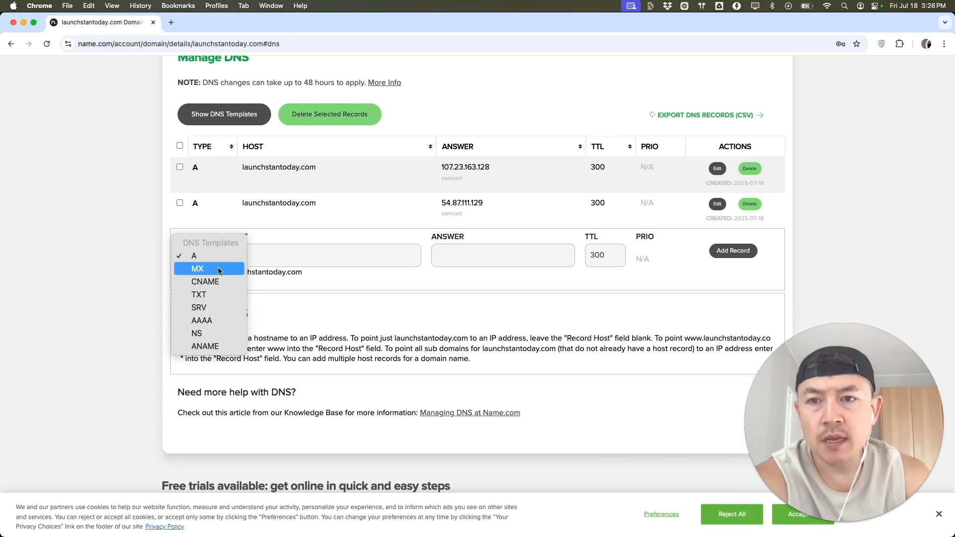
click(207, 256)
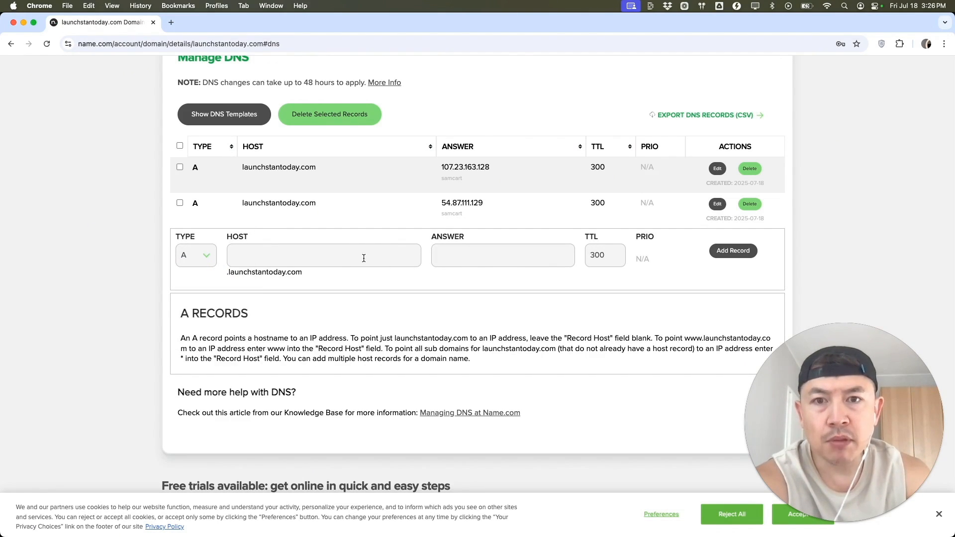
click(465, 257)
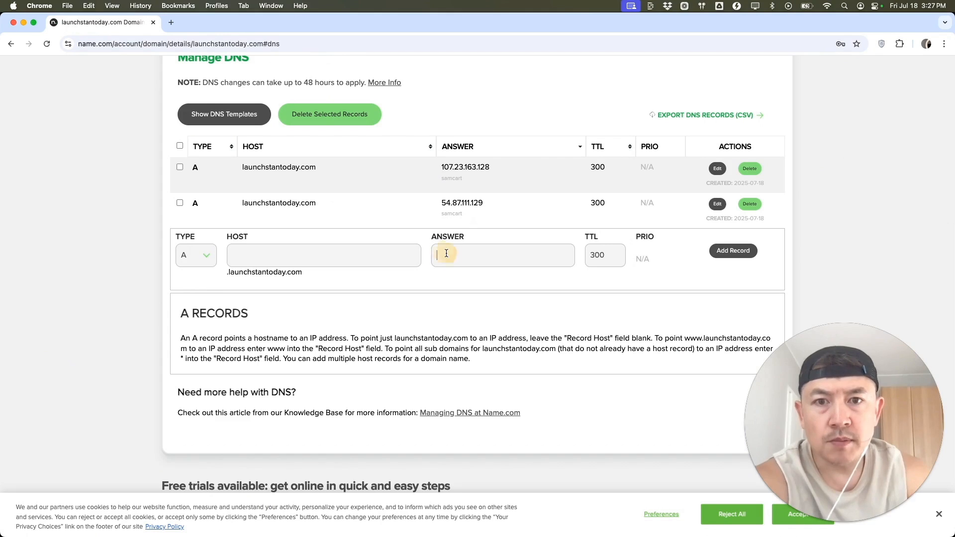
key(super+v)
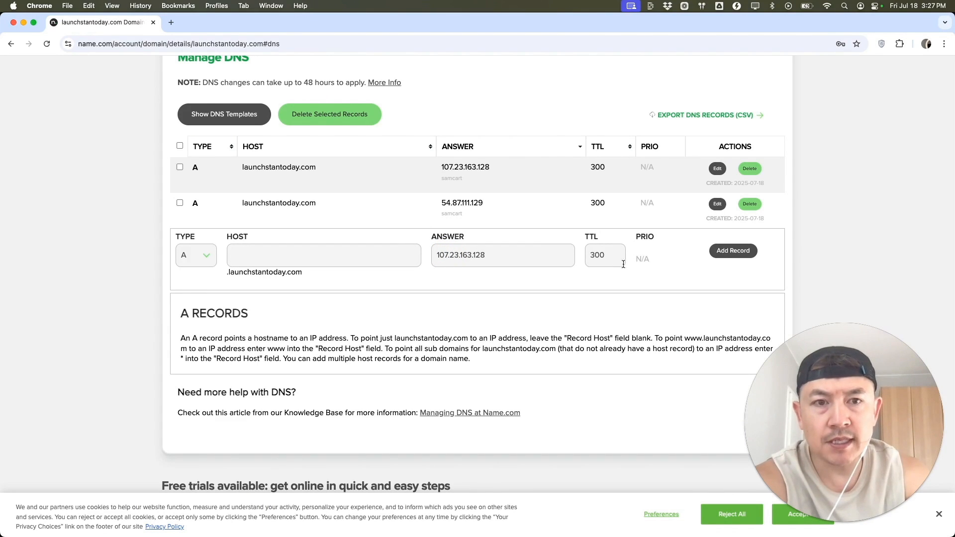
click(732, 251)
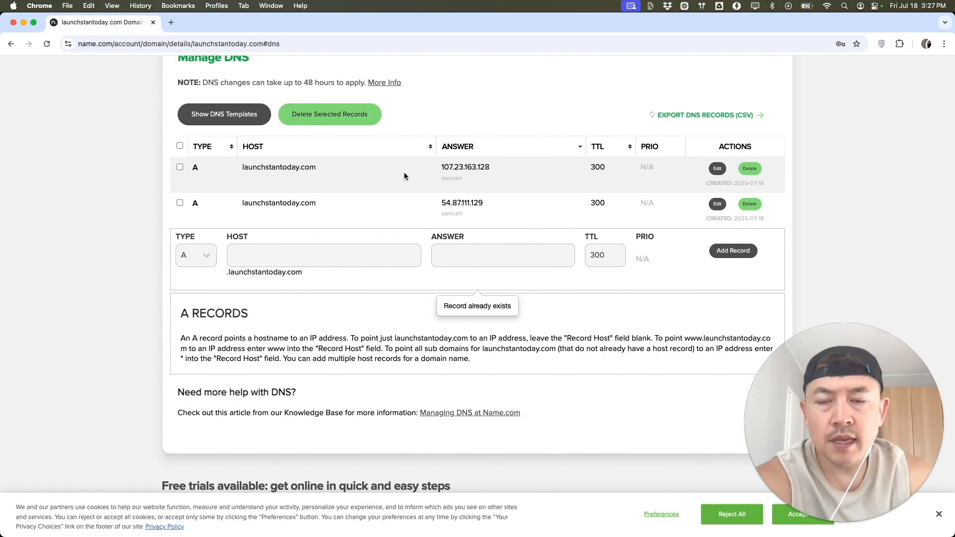
Fill in the answer of a second A record by copying 54.87.111.129 from the existing record
drag(484, 201, 438, 203)
key(super+c)
click(451, 253)
key(super+v)
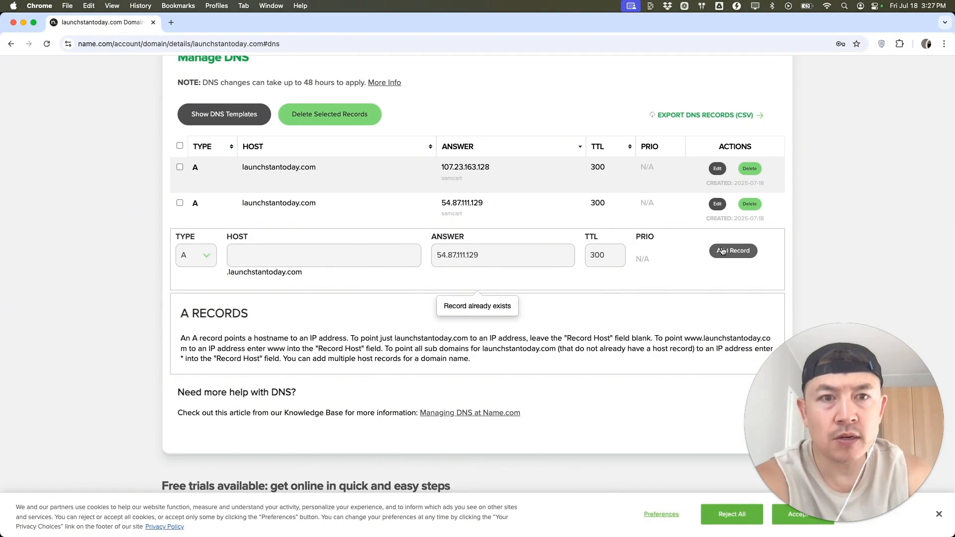
scroll(384, 281, up, 2)
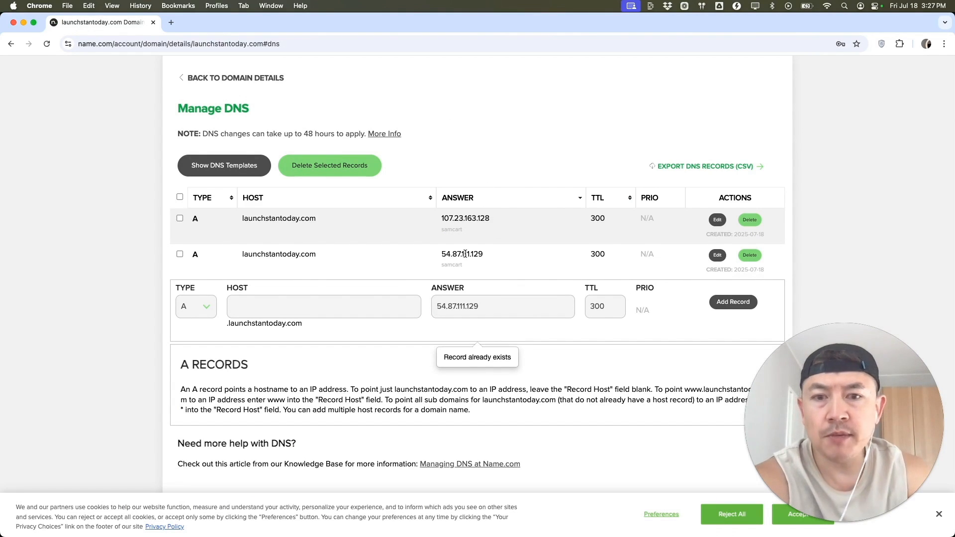
Switch back to SamCart in Safari and add launchstantodayw.com as an existing custom domain
key(super+Tab)
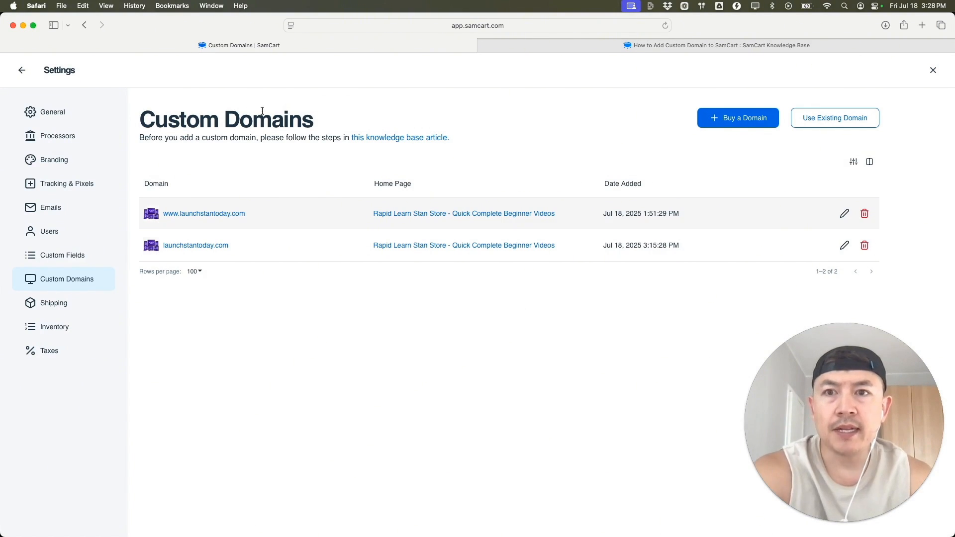
click(822, 122)
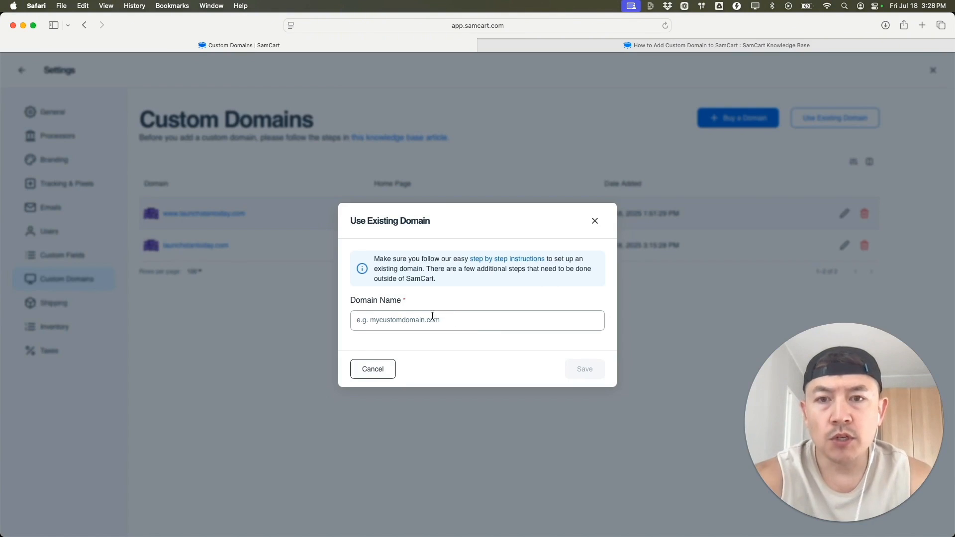
click(418, 320)
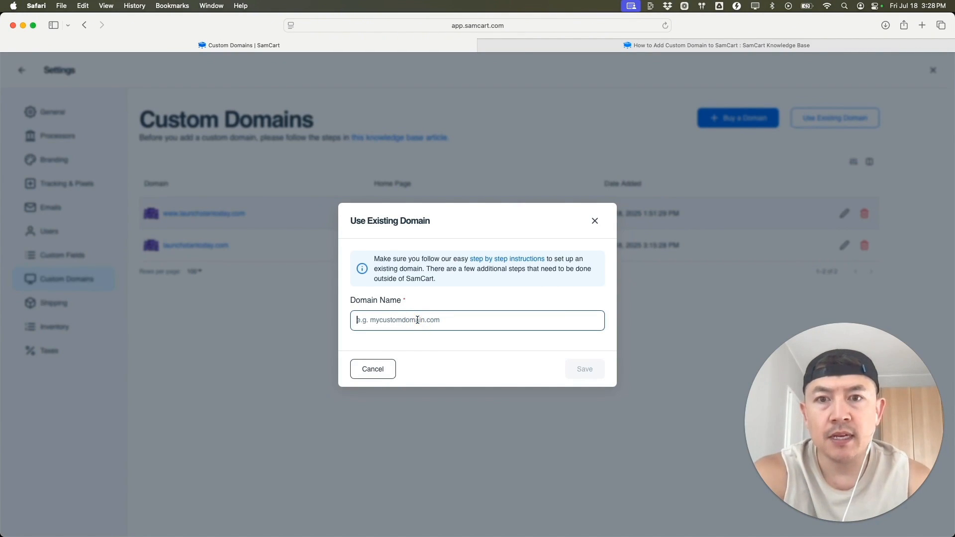
text(launchstantoday.com)
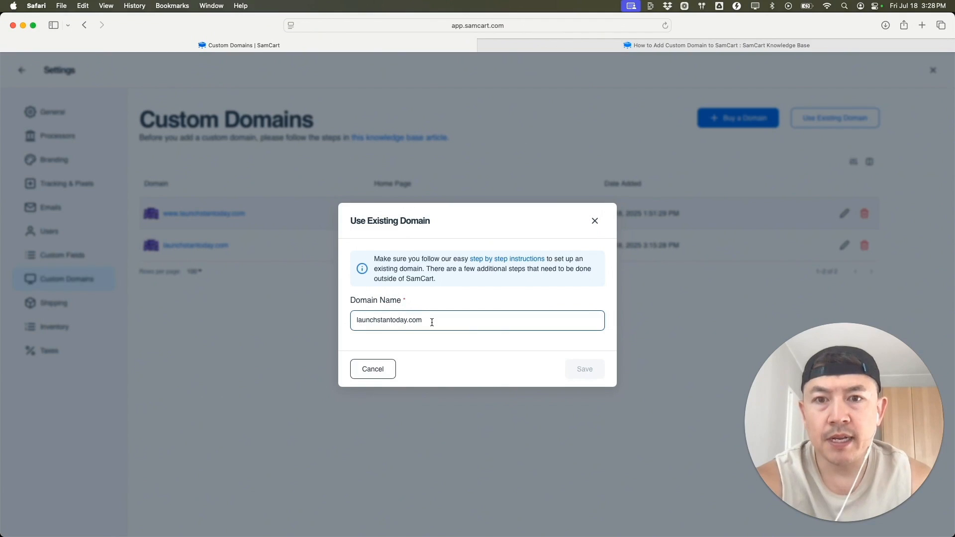
click(569, 371)
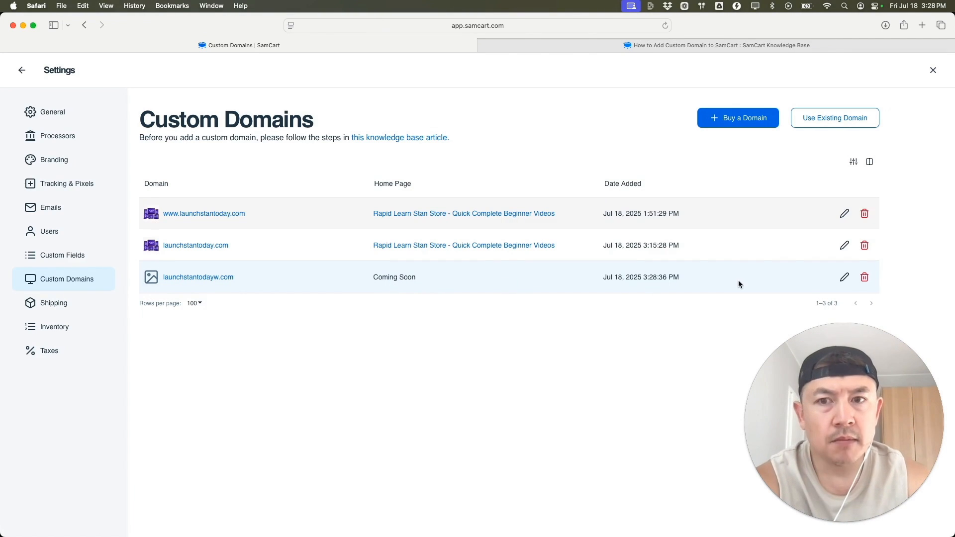
Set the homepage of launchstantodayw.com to the product Rapid Learn Stan Store - Quick Complete Beginner Videos and save it
click(844, 277)
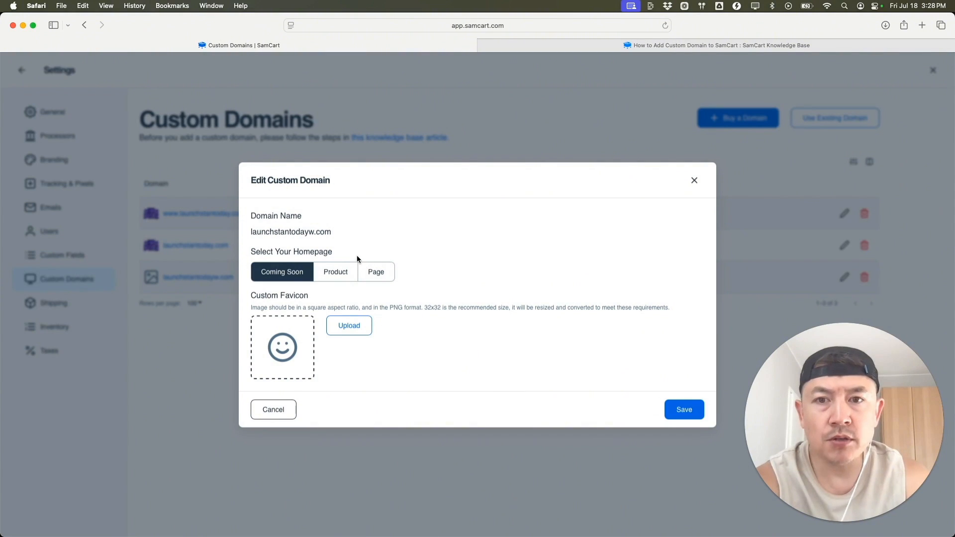
click(332, 275)
click(505, 273)
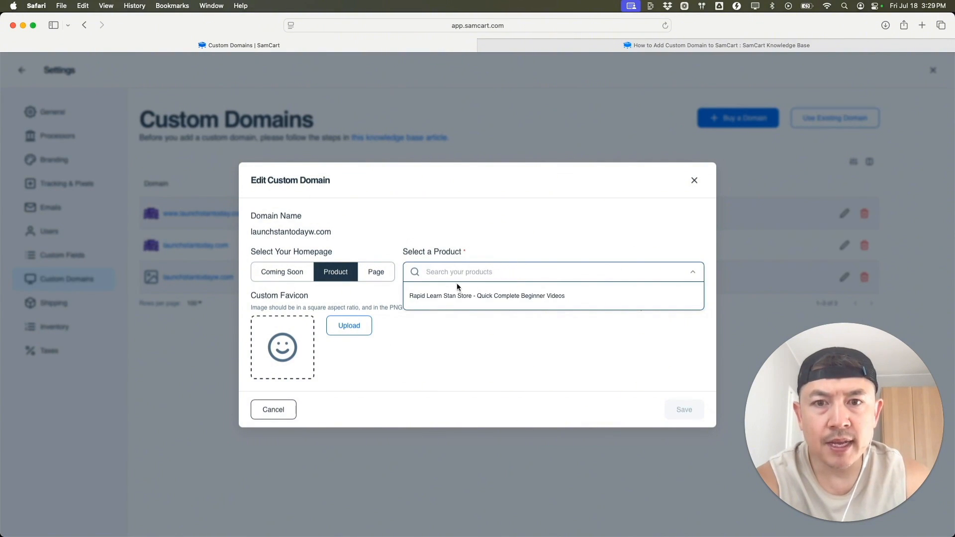
click(442, 296)
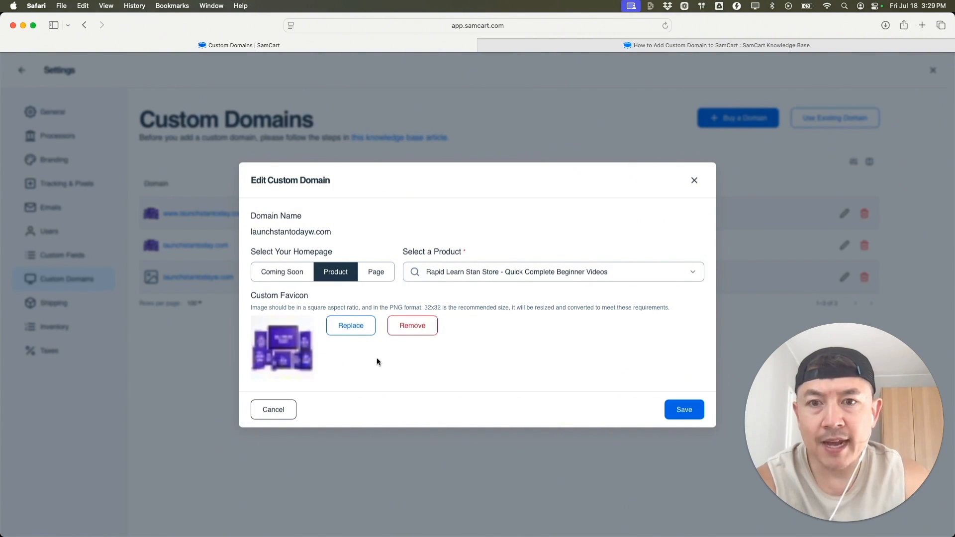
click(677, 412)
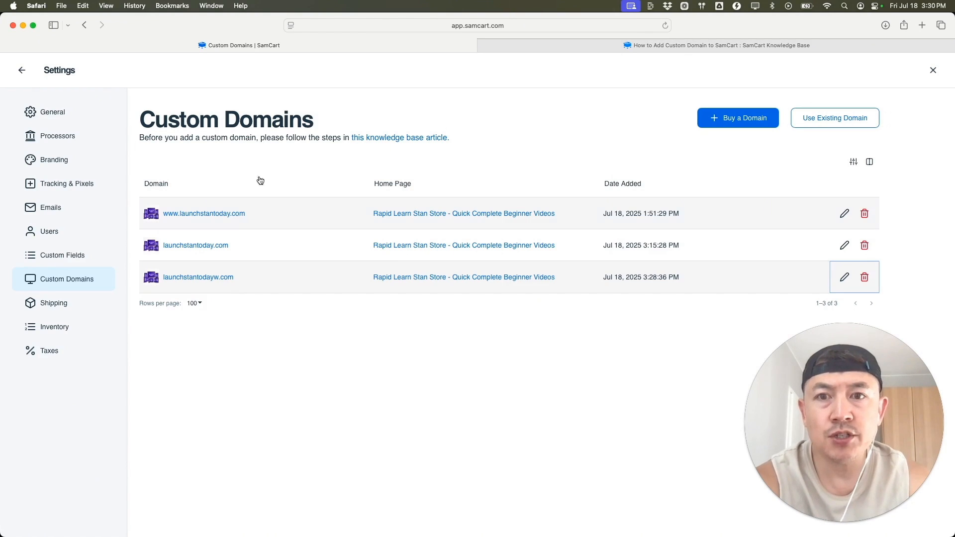
Leave the settings and open the advanced settings of the product Rapid Learn Stan Store - Quick Complete Beginner Videos
click(22, 75)
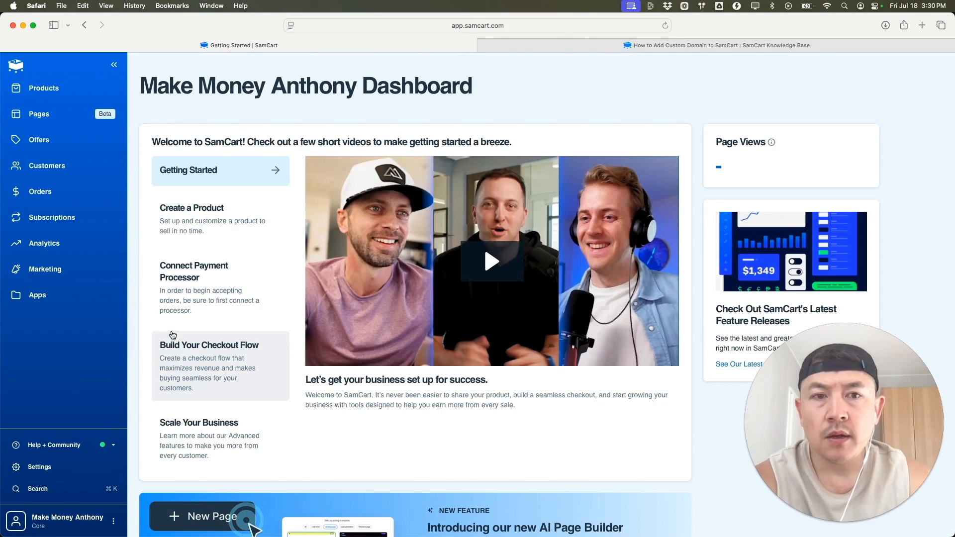
click(69, 95)
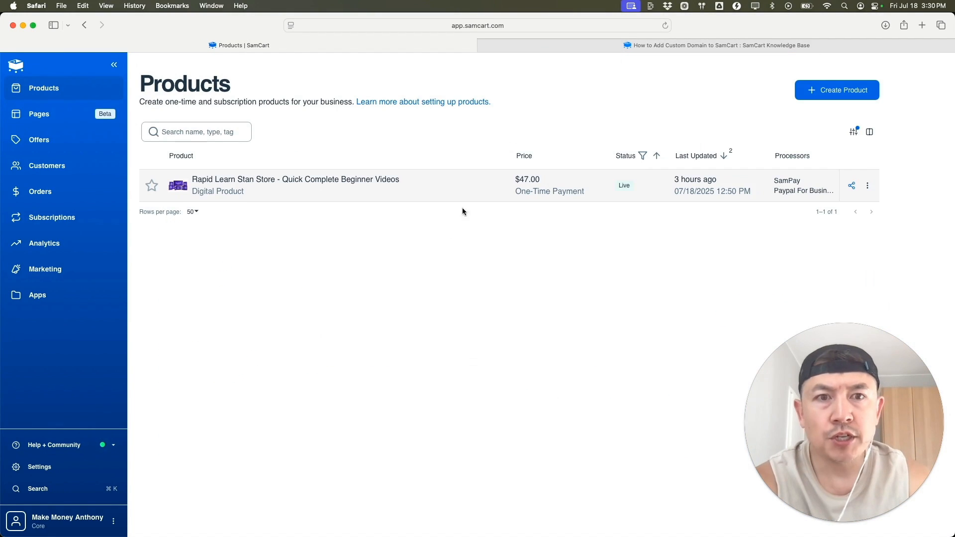
click(408, 193)
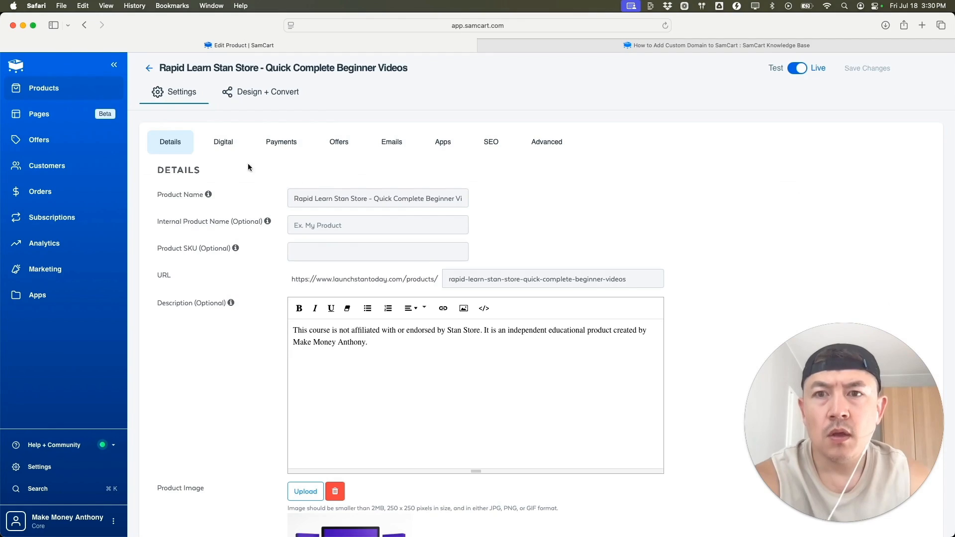
click(548, 144)
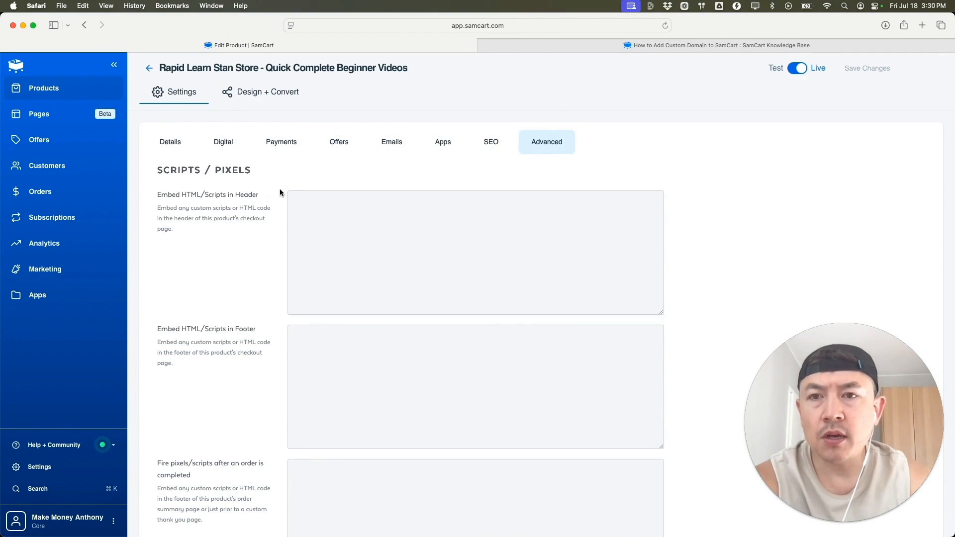
scroll(282, 195, down, 2)
scroll(283, 196, down, 8)
scroll(226, 179, up, 1)
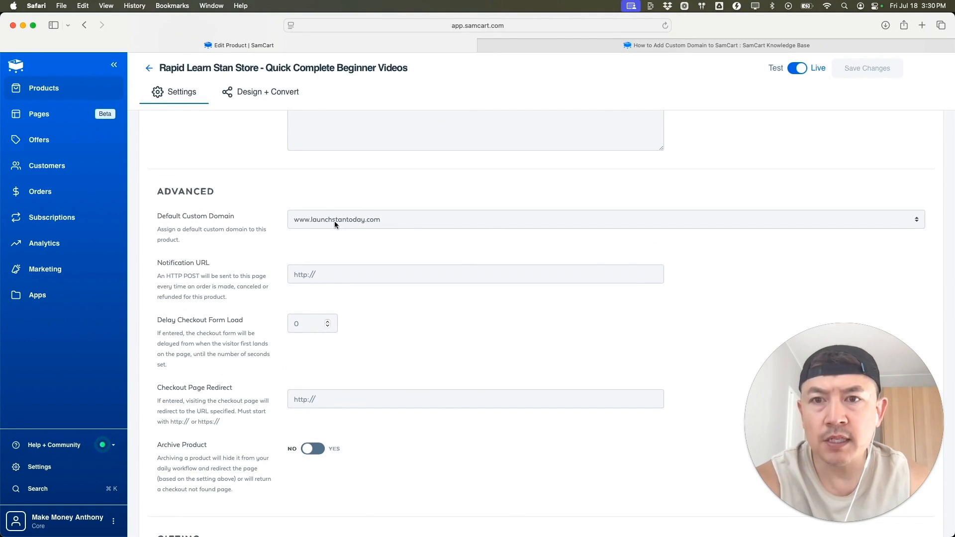
click(426, 223)
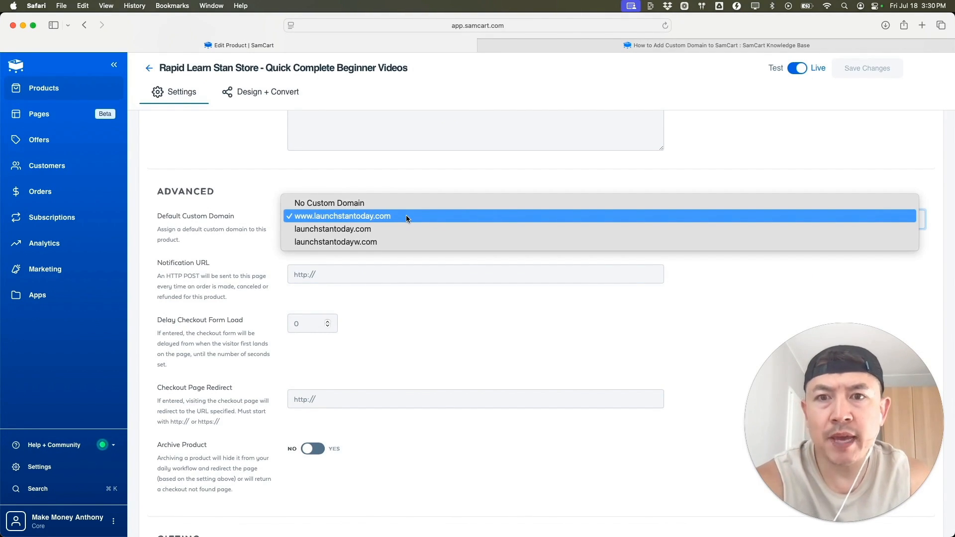
click(371, 218)
scroll(810, 160, up, 10)
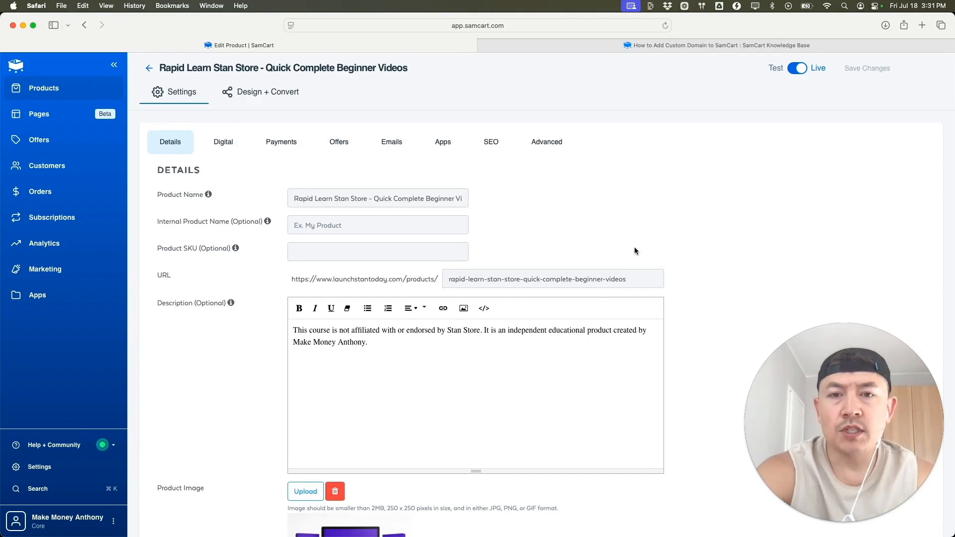
drag(314, 279, 412, 276)
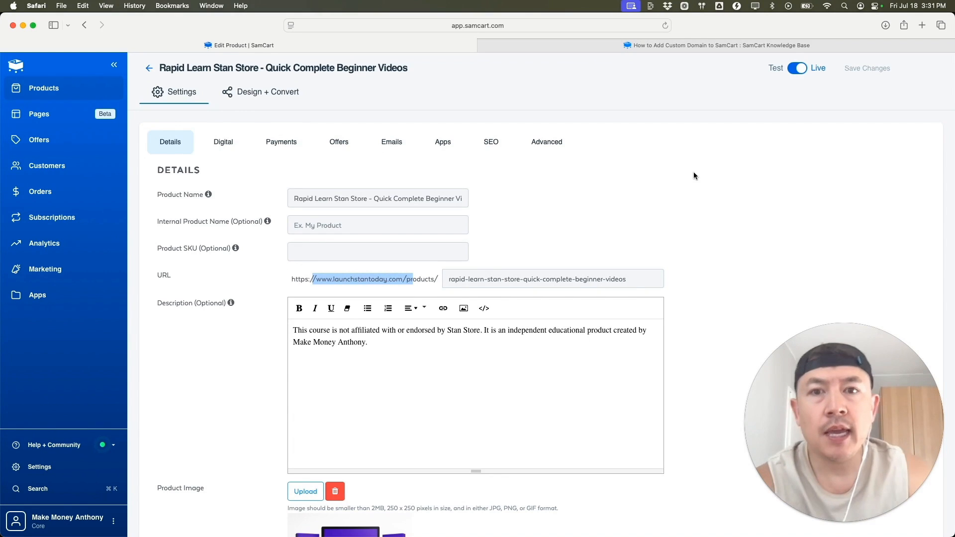
click(400, 274)
drag(400, 274, 316, 275)
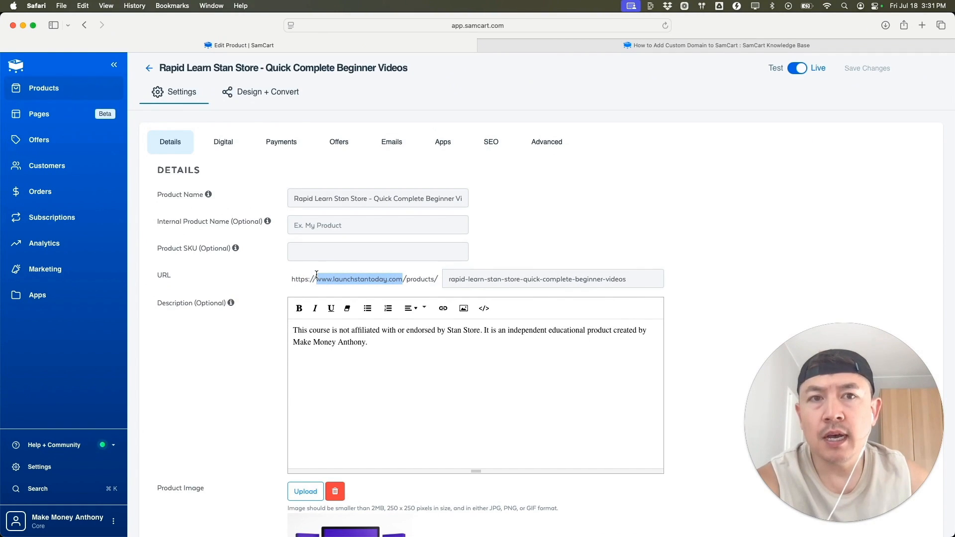
click(923, 29)
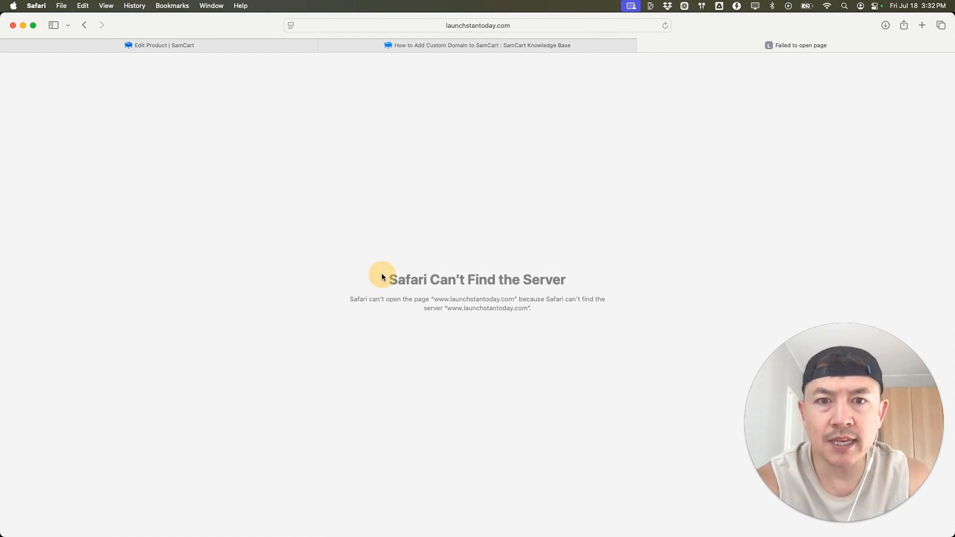
click(261, 45)
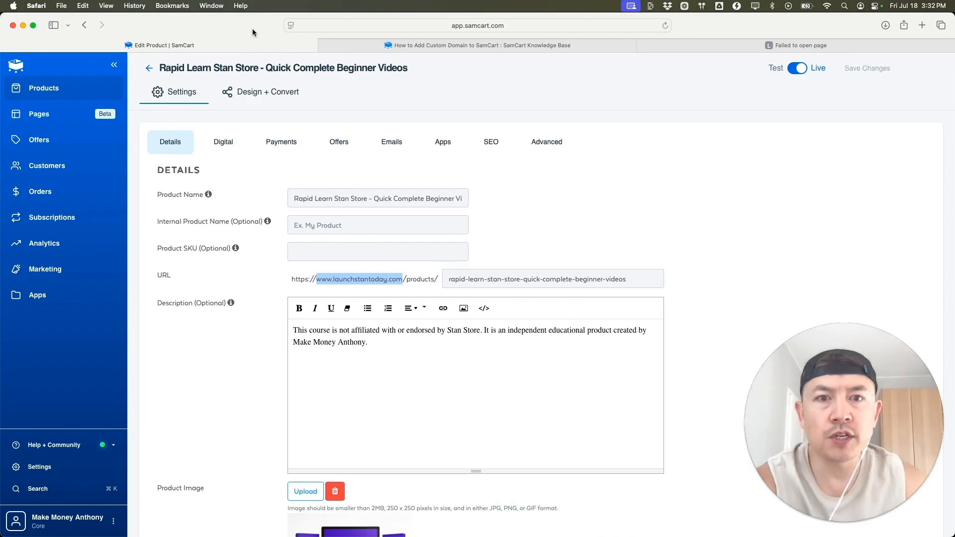
click(539, 250)
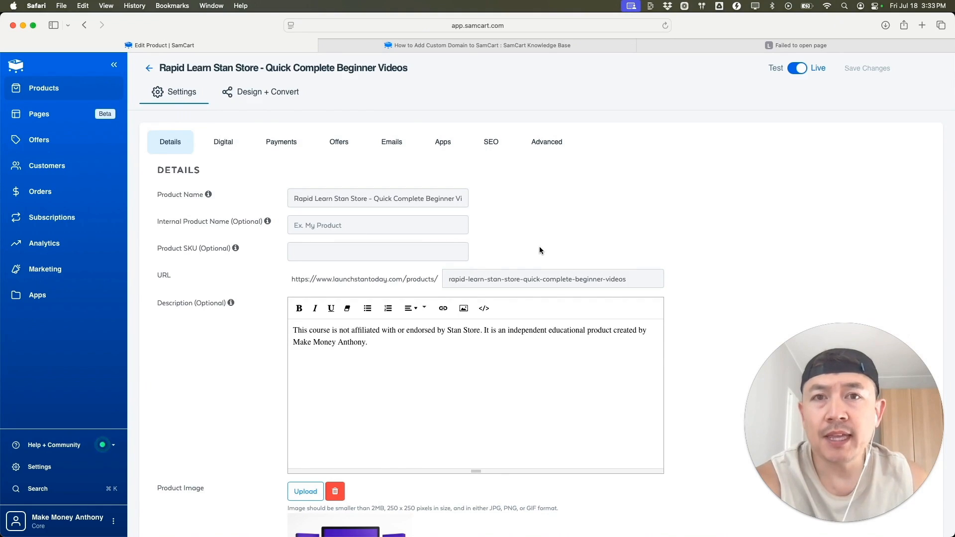
click(288, 282)
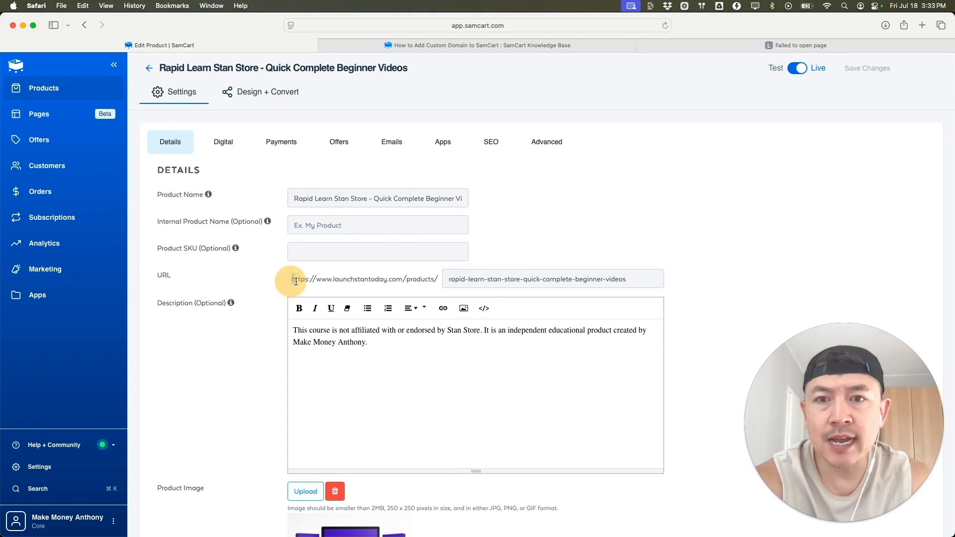
drag(287, 282, 439, 280)
click(516, 256)
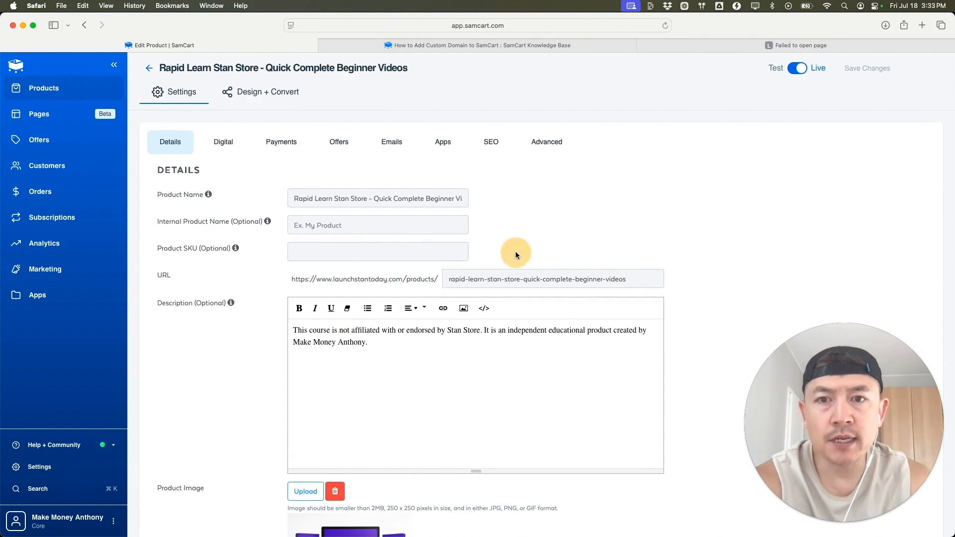